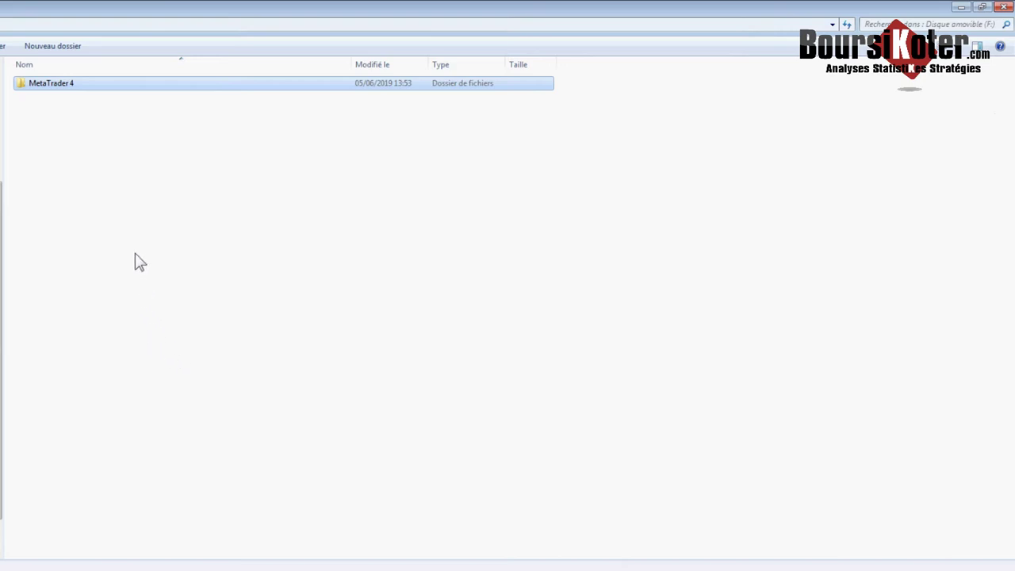
- Copy terminal from the MetaTrader 4 folder and paste it as a shortcut at the drive root
double_click(64, 87)
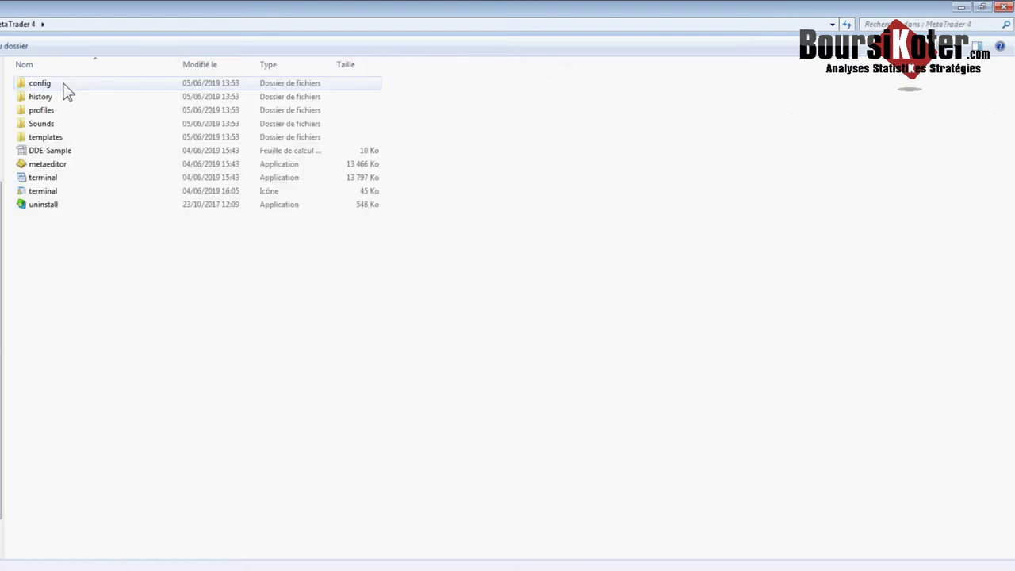
click(52, 229)
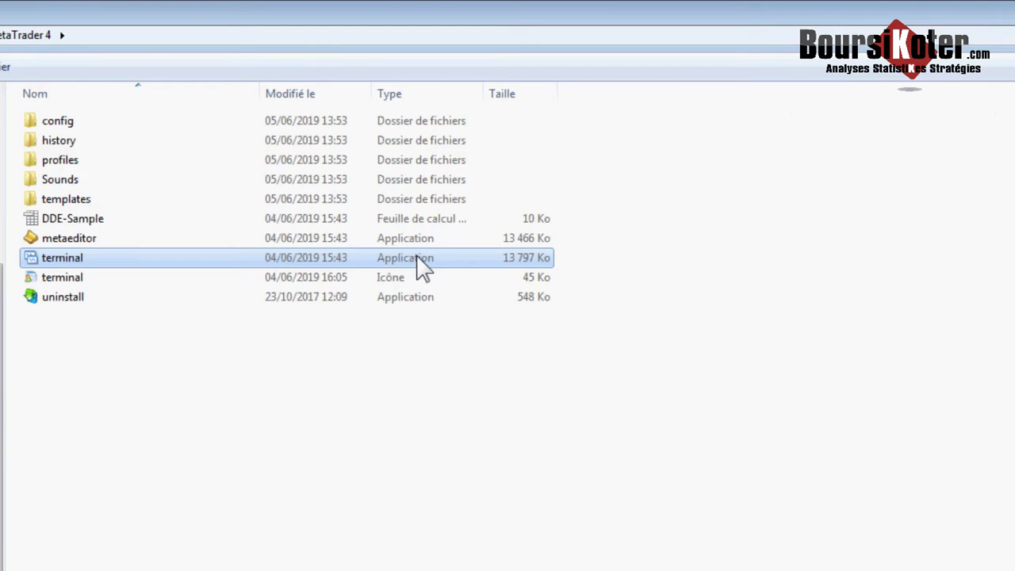
right_click(222, 257)
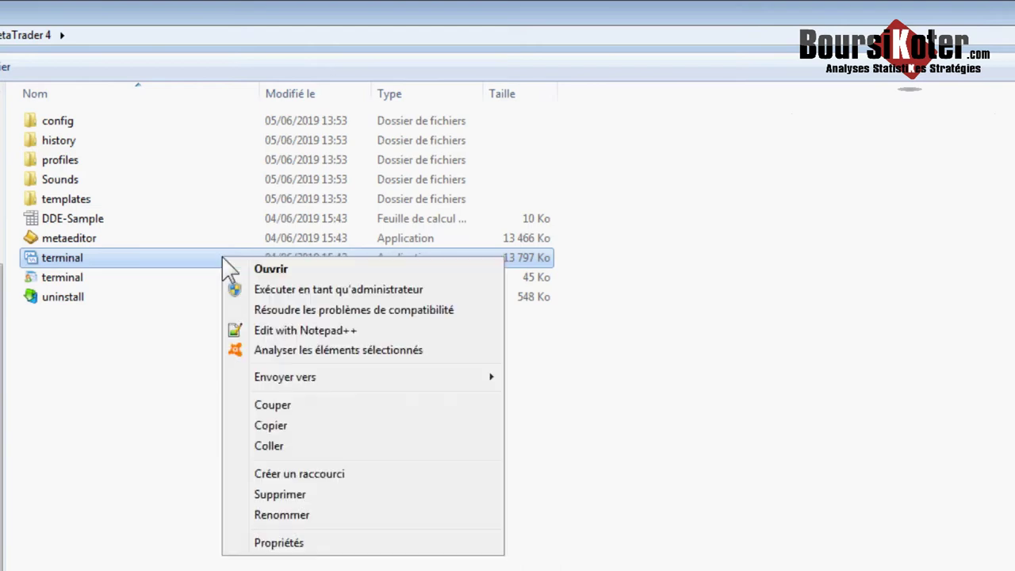
click(271, 424)
key(BackSpace)
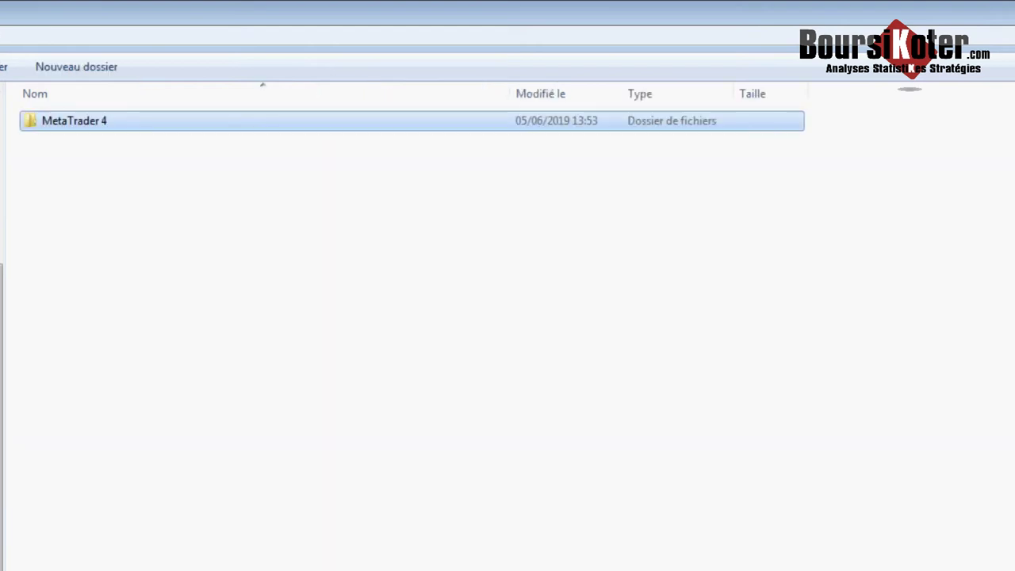
right_click(317, 232)
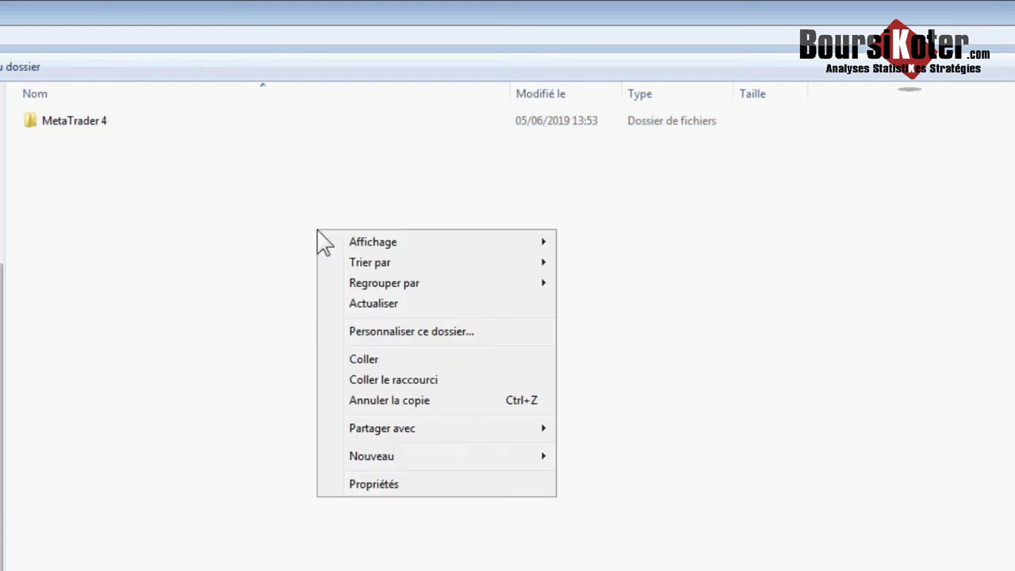
click(369, 378)
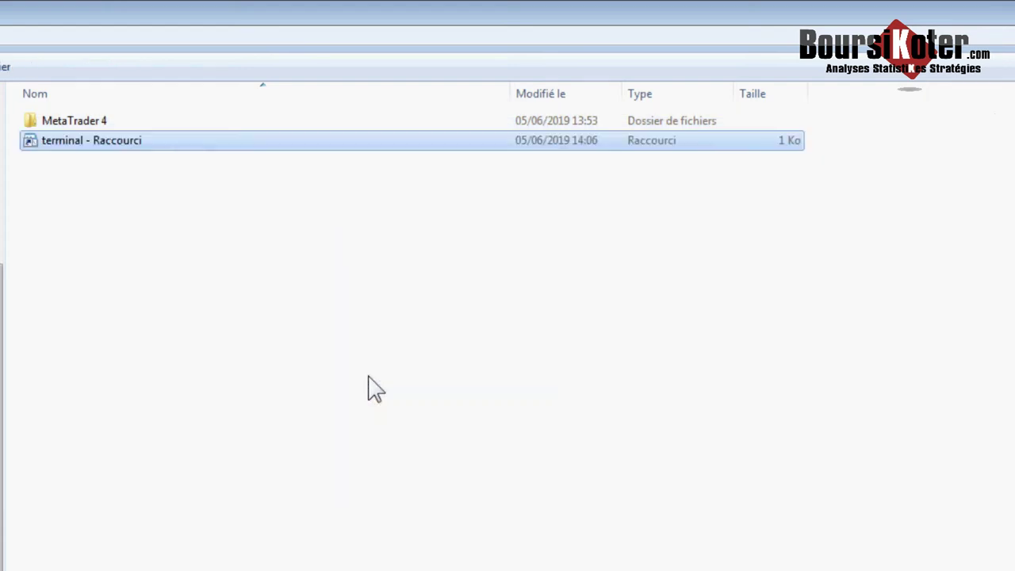
click(369, 378)
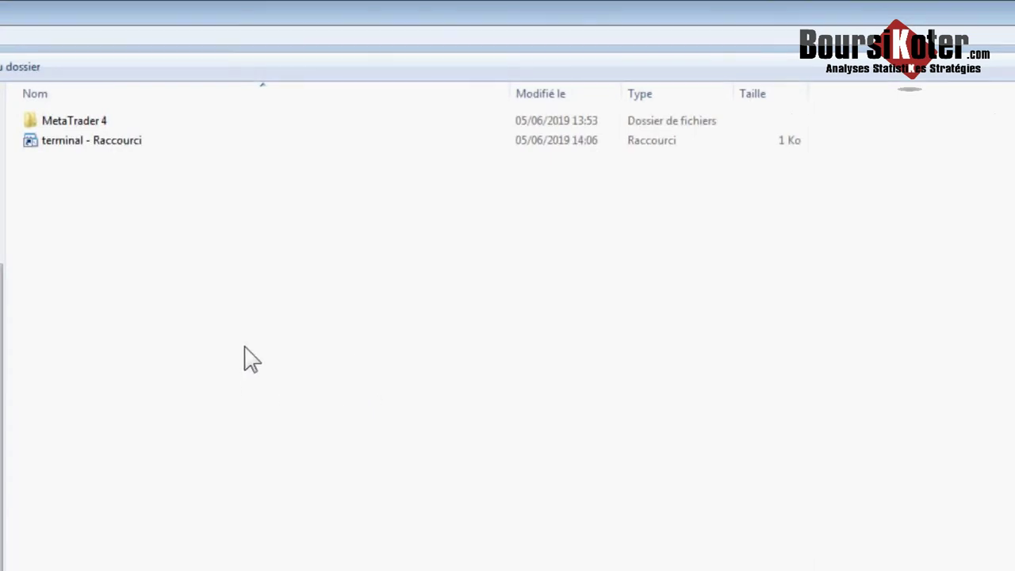
click(129, 151)
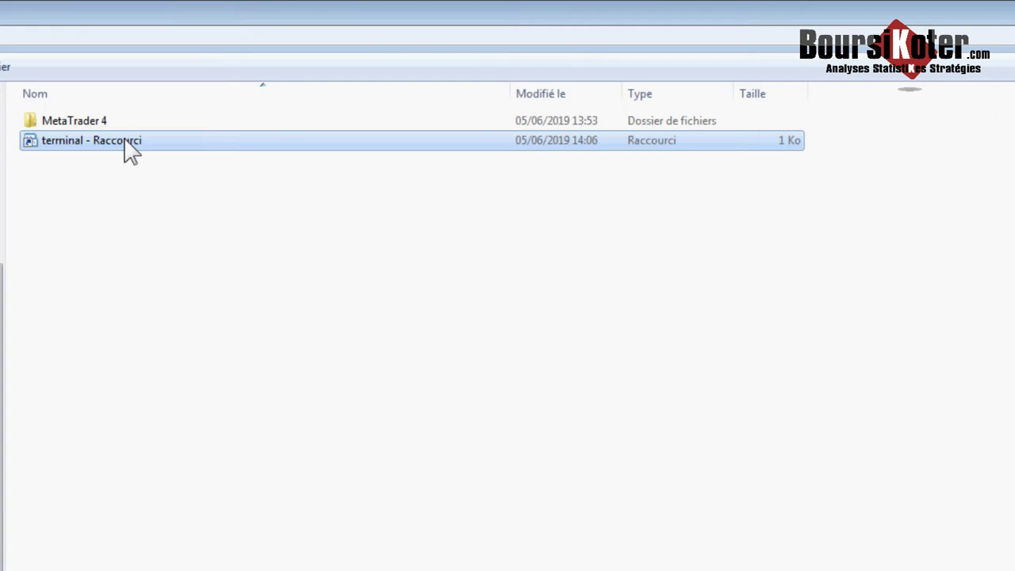
- Append /portable to the shortcut's target, making it "F:\MetaTrader 4\terminal.exe" /portable
right_click(202, 140)
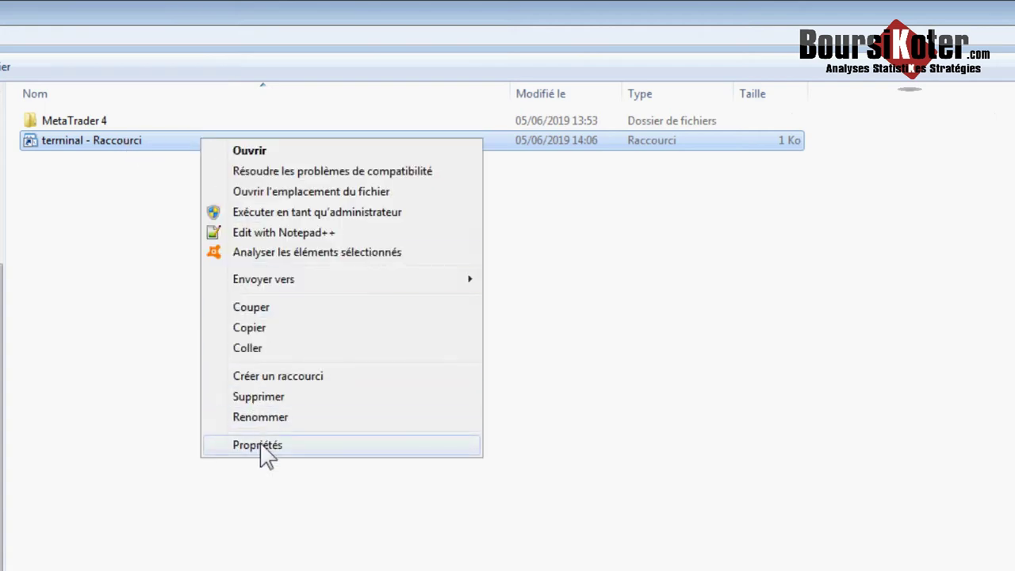
click(262, 448)
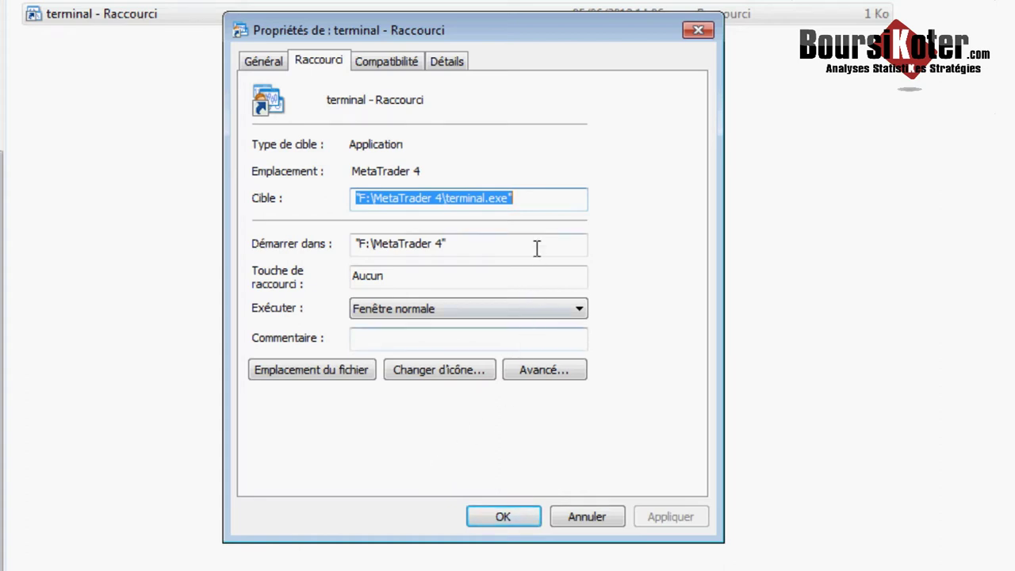
click(535, 197)
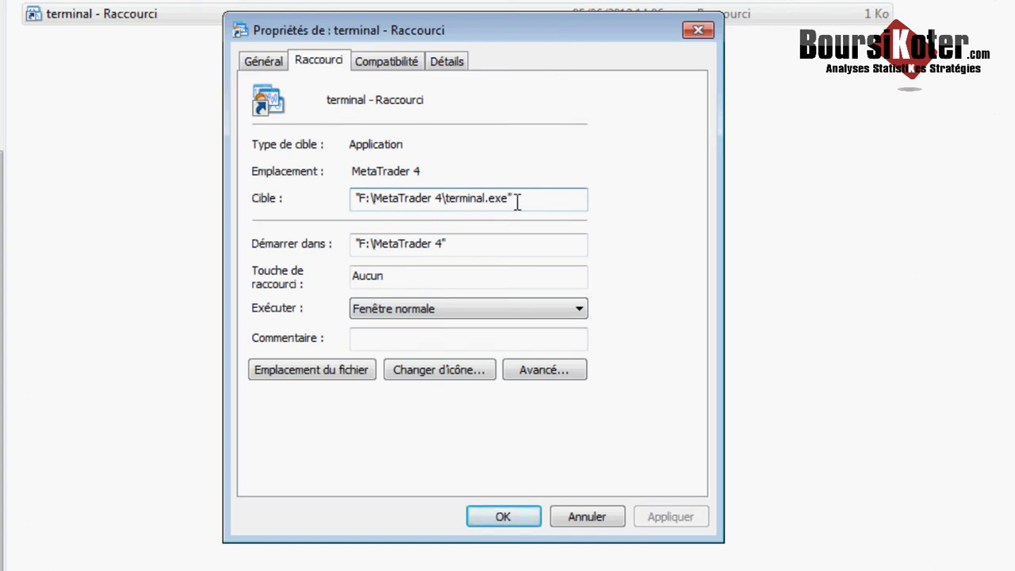
text(/)
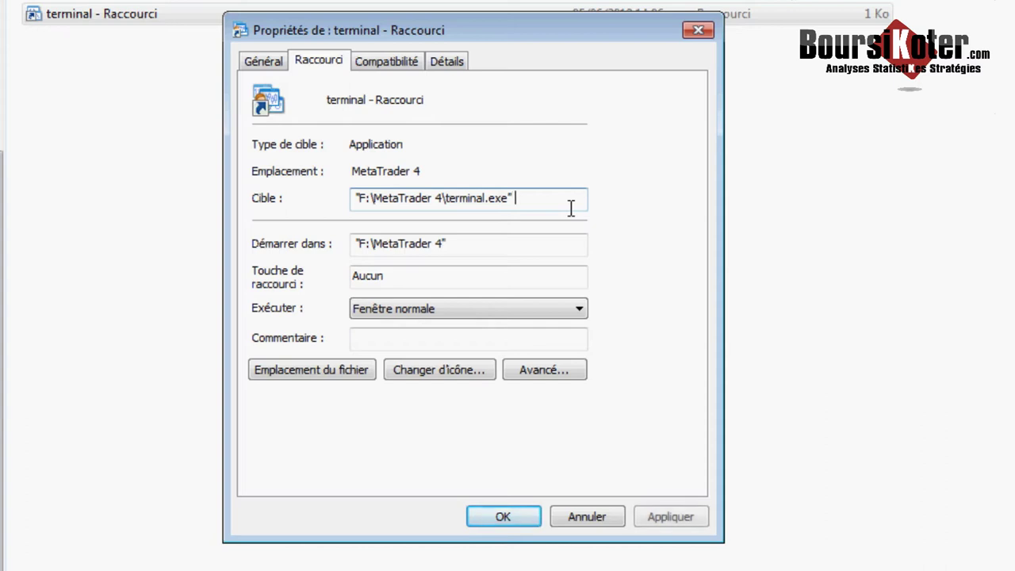
text(portable)
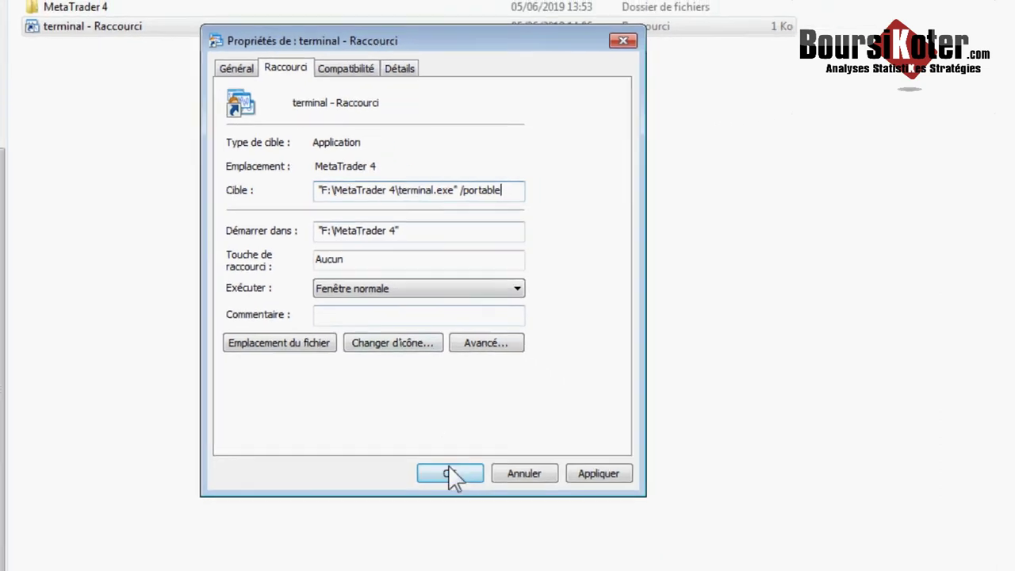
click(450, 474)
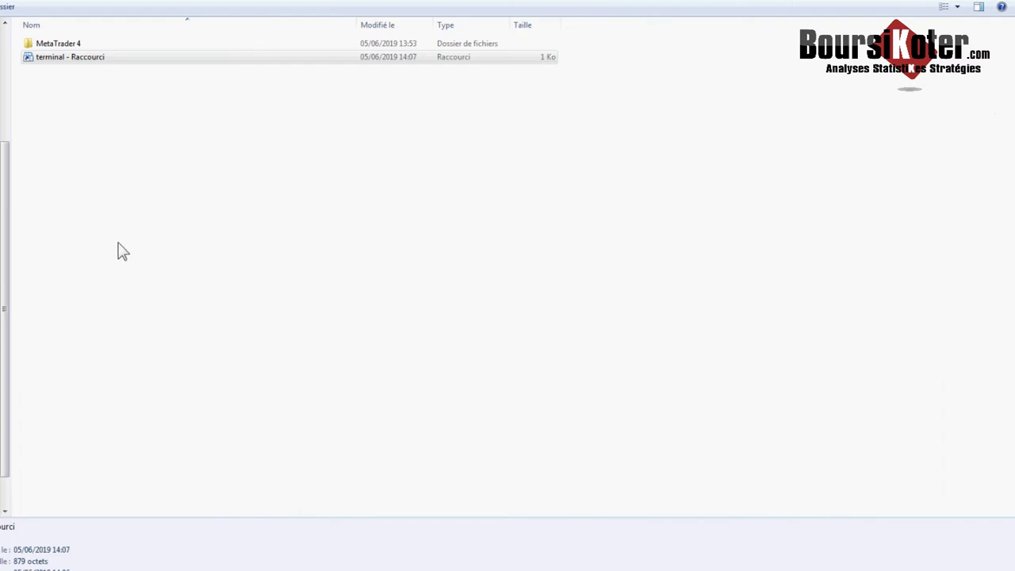
- Start MetaTrader 4 from 'terminal - Raccourci', showing nine currency-pair charts
click(129, 59)
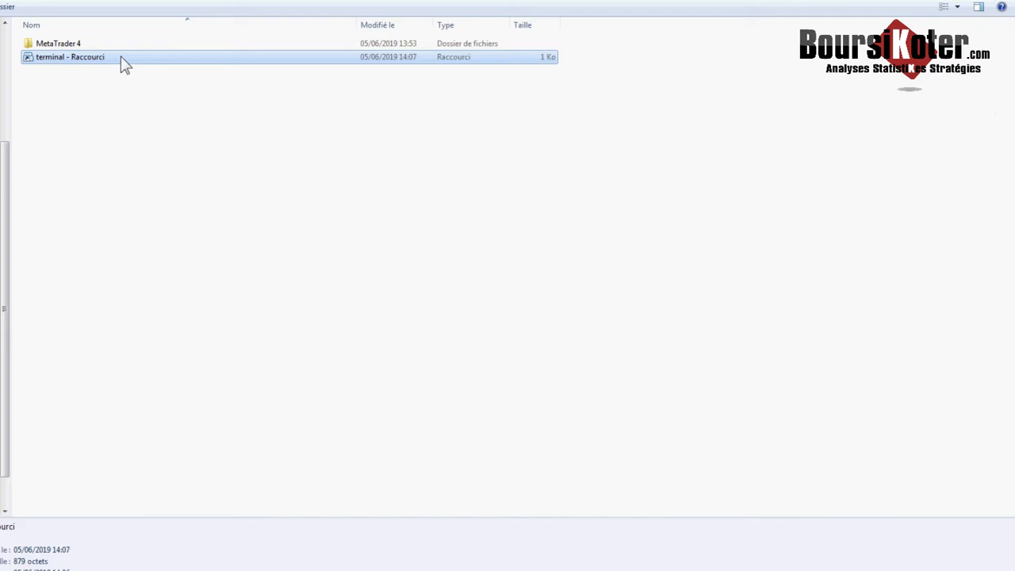
double_click(122, 59)
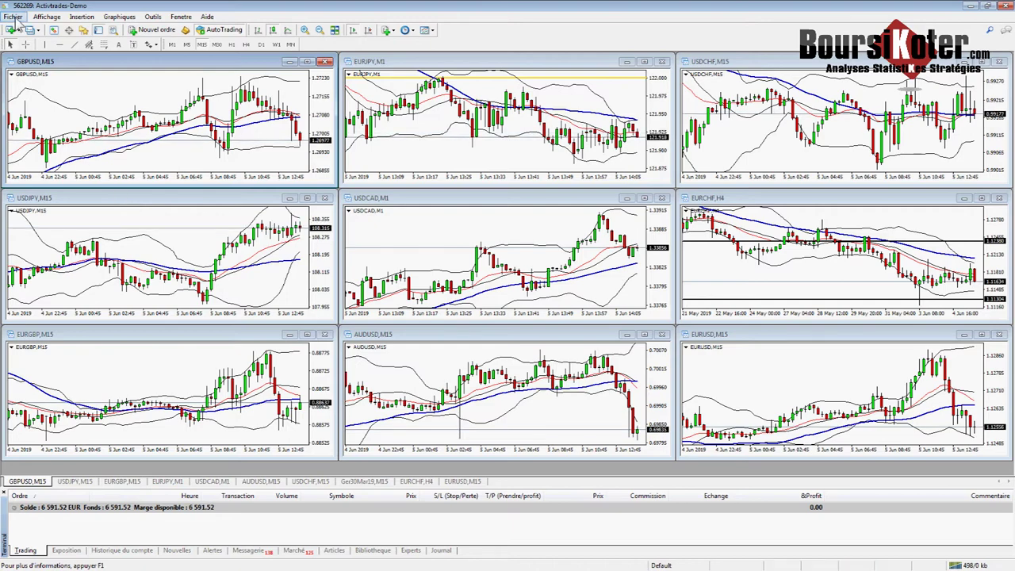
- Open the Activtrades terminal's data folder via Fichier > Ouvrir le Dossier des Données
click(14, 18)
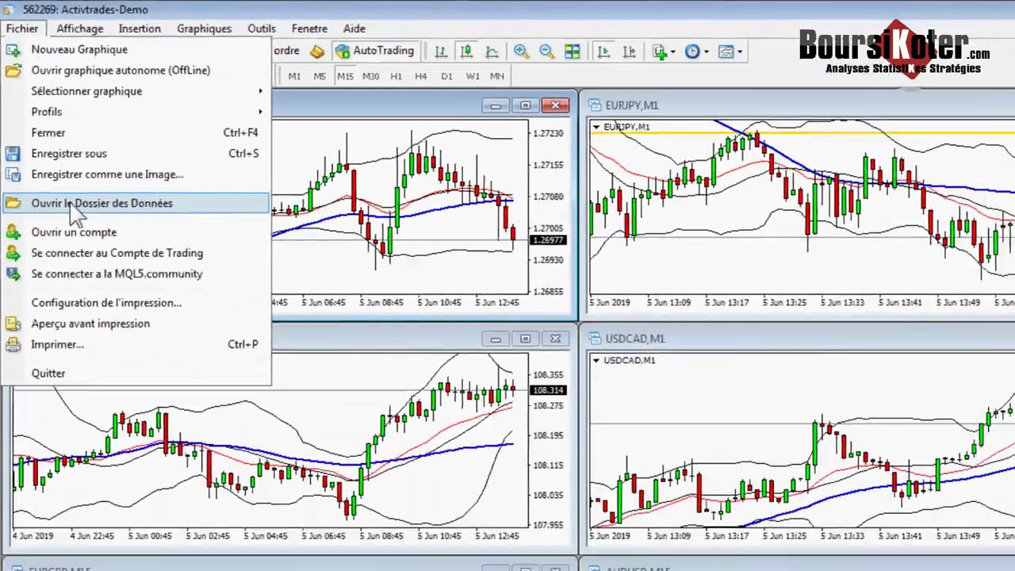
click(106, 281)
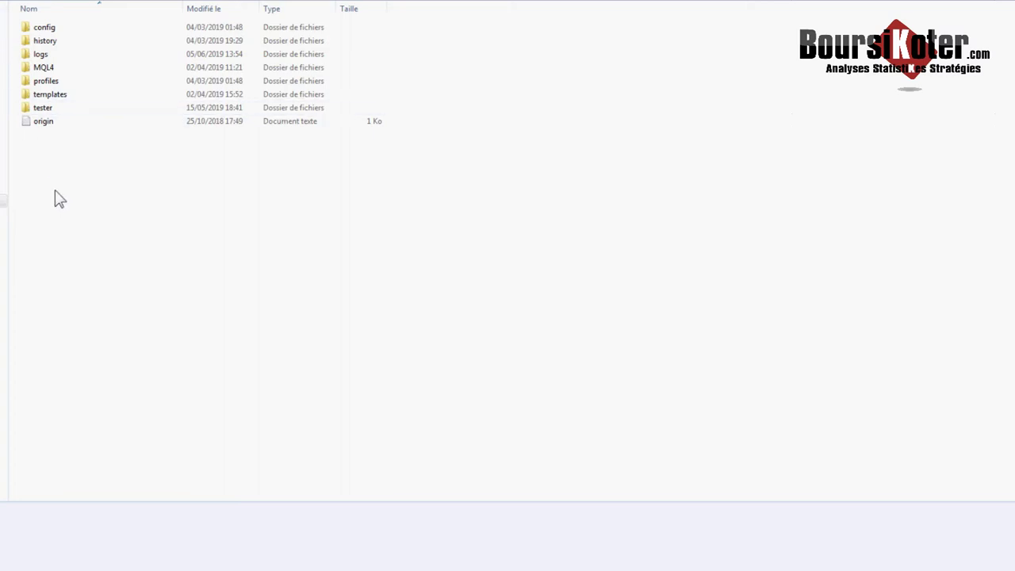
- Copy the MQL4 and profiles folders from the Activtrades data folder
click(43, 69)
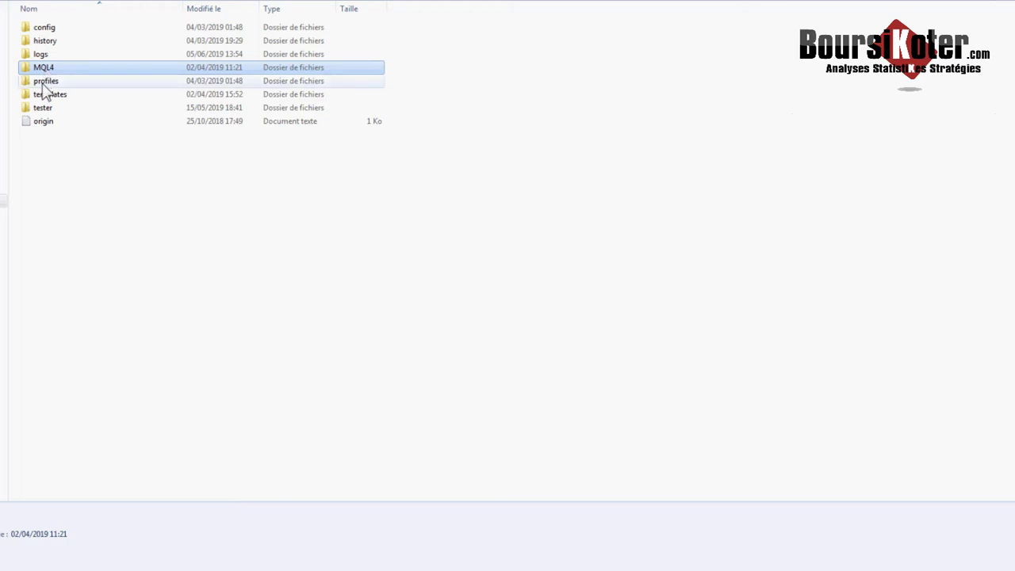
ctrl+click(43, 84)
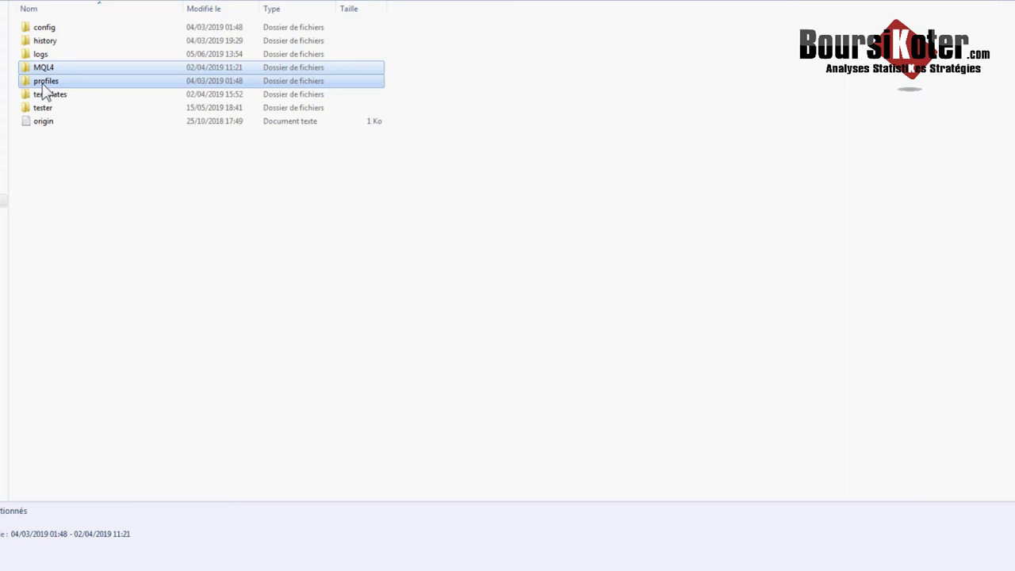
right_click(45, 89)
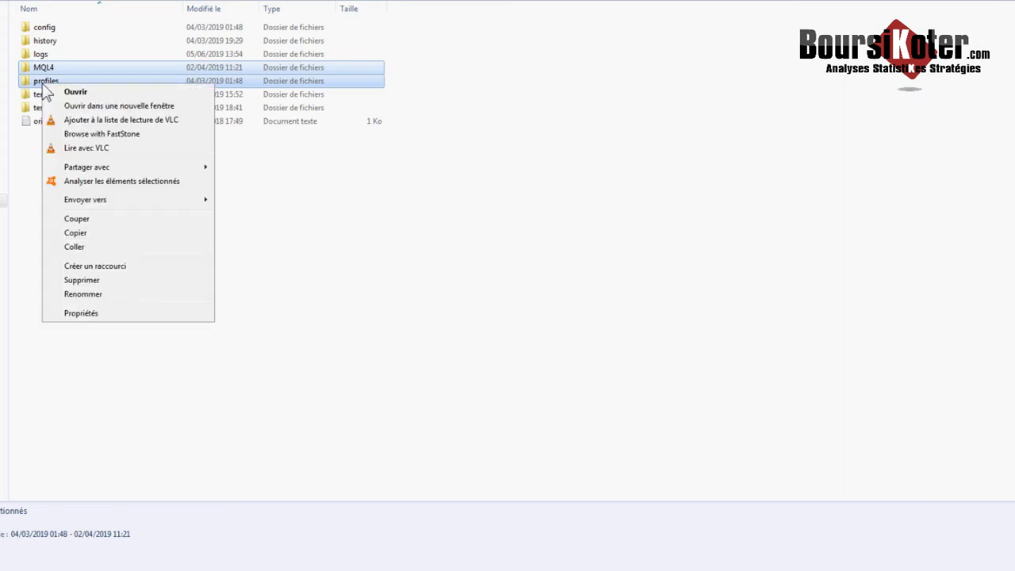
click(76, 232)
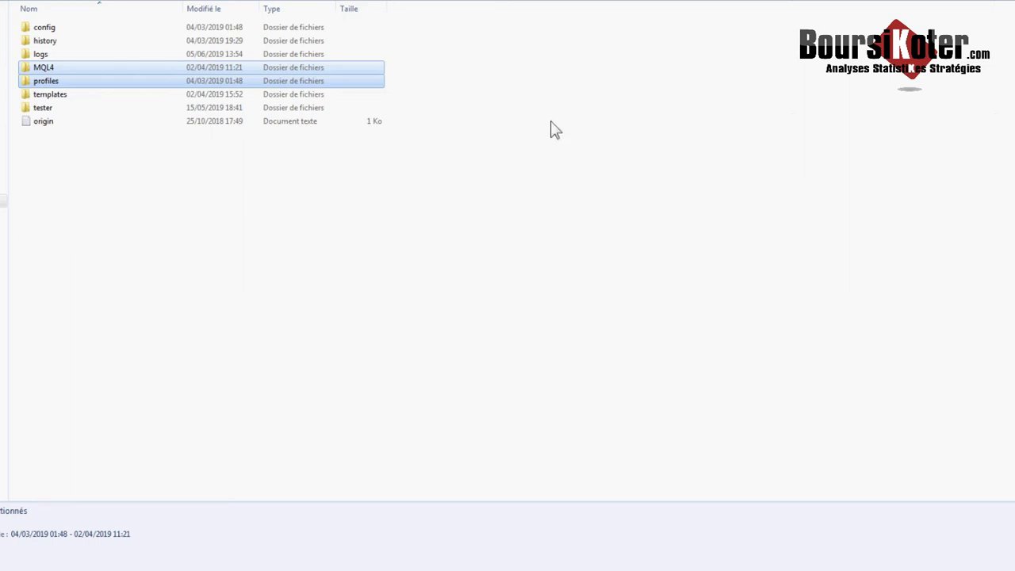
click(1006, 7)
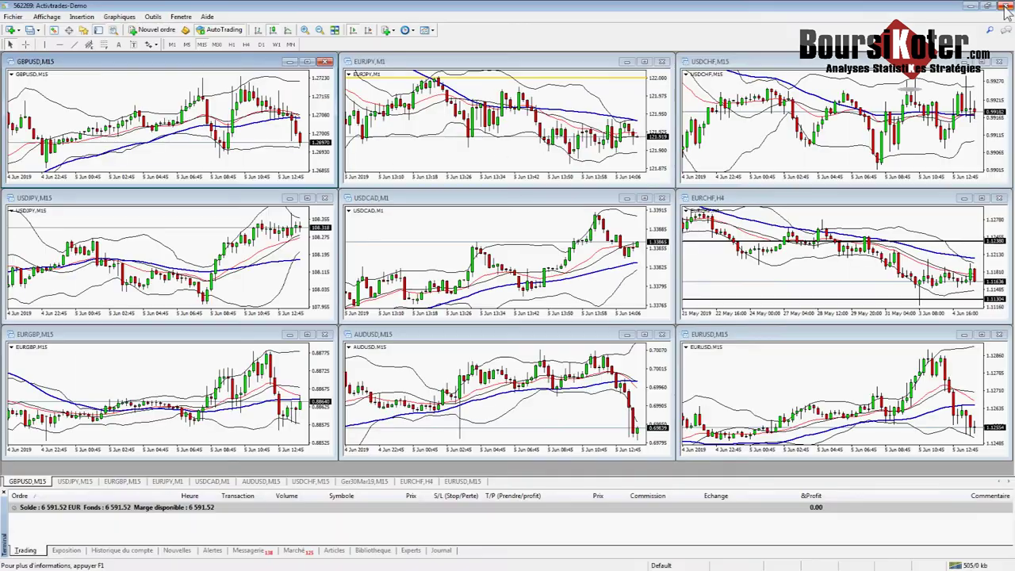
- Close the Activtrades terminal and open the portable MetaTrader's data folder on drive F:
click(1005, 6)
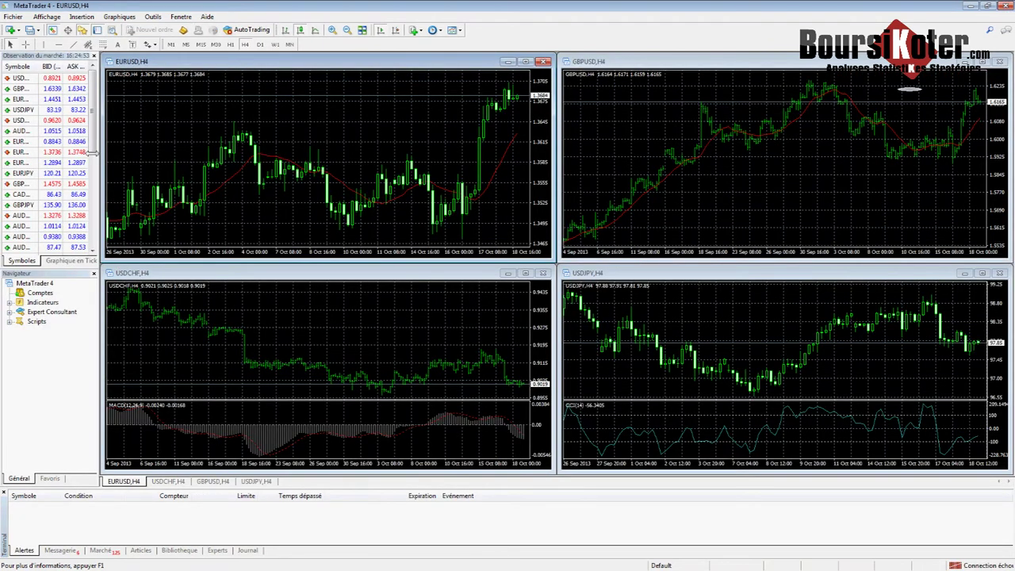
click(14, 18)
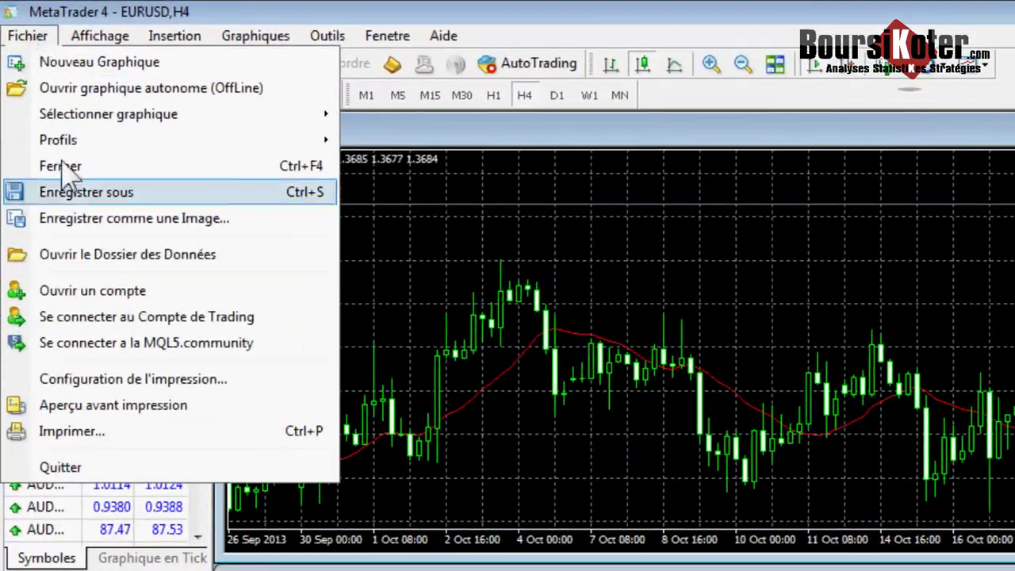
click(111, 254)
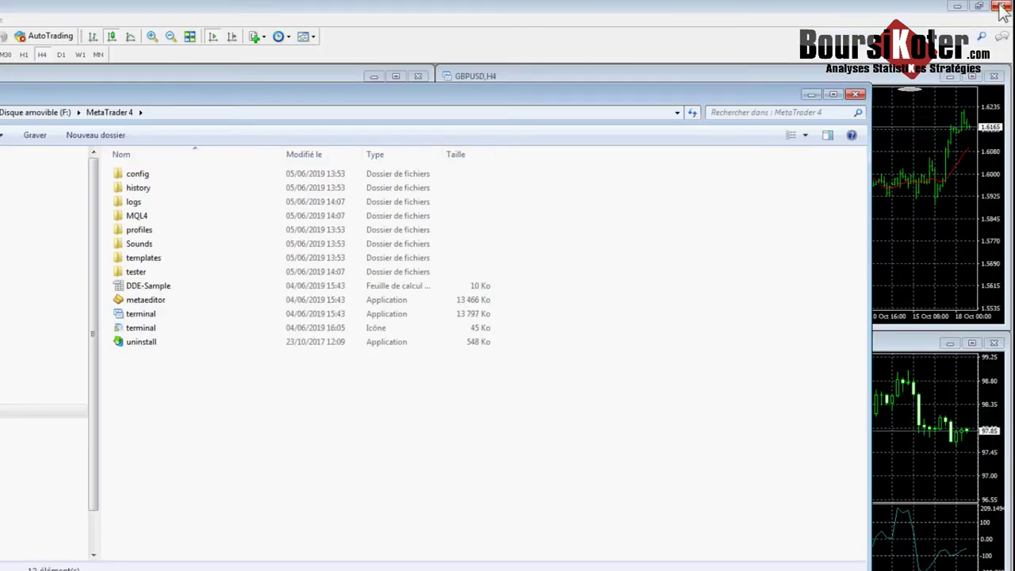
- Close MetaTrader, maximize Explorer and paste MQL4 and profiles into F:\MetaTrader 4
click(1001, 7)
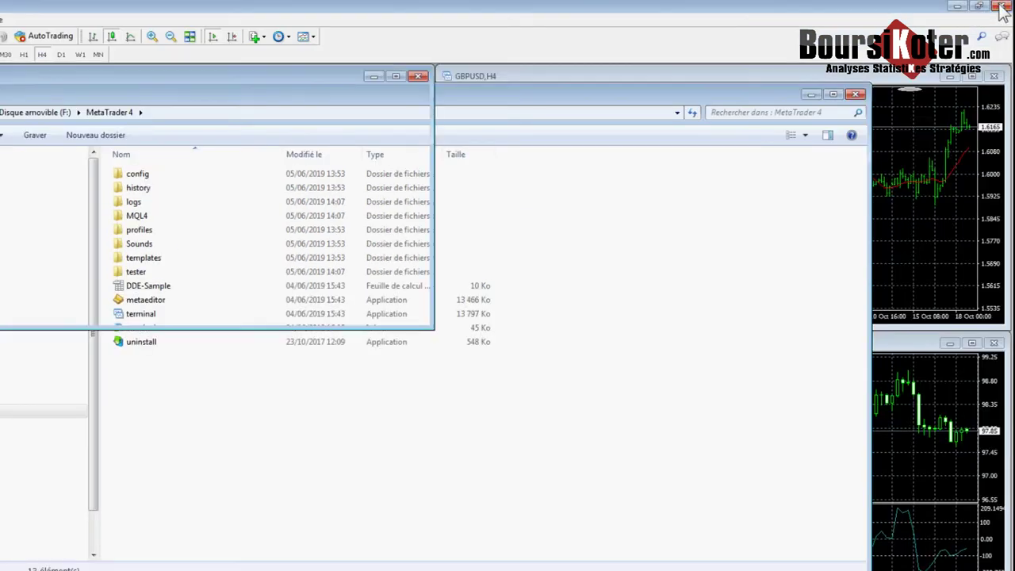
double_click(800, 89)
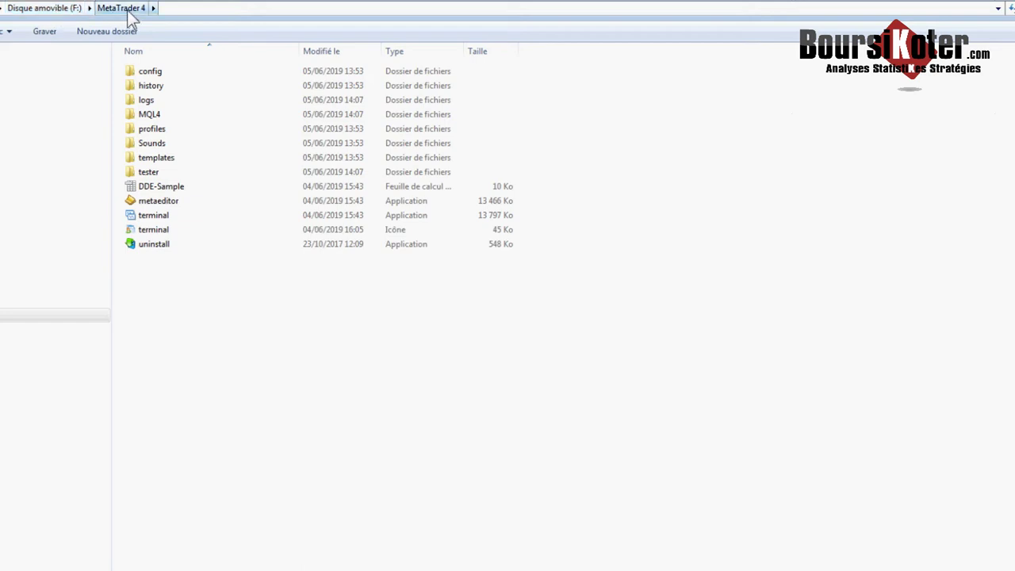
right_click(239, 314)
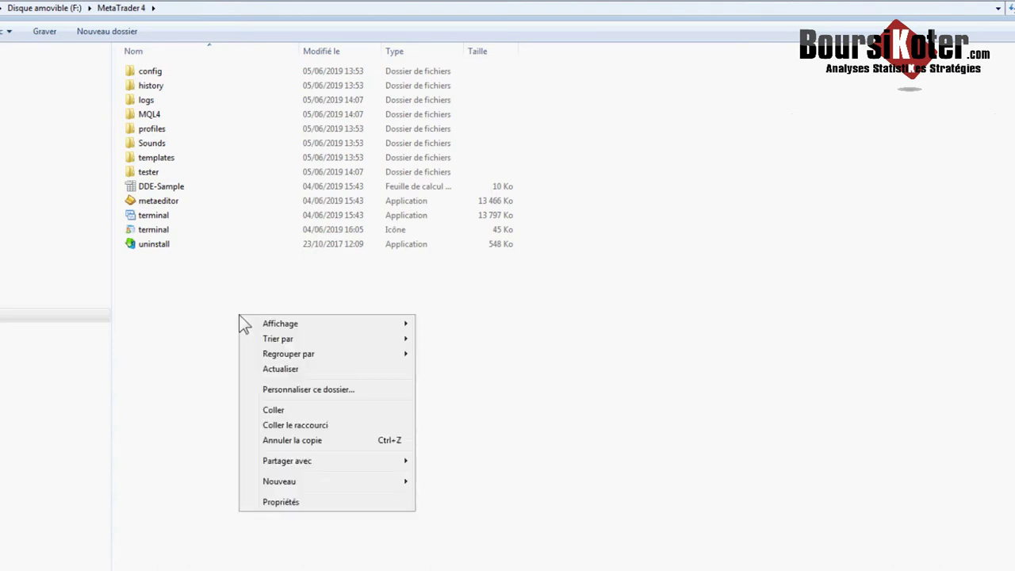
click(282, 410)
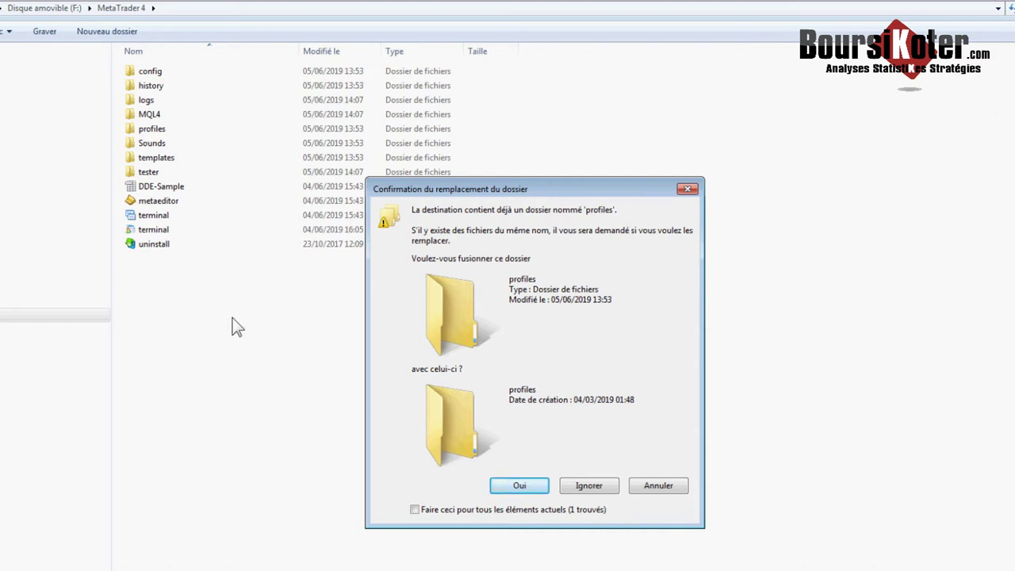
- Merge all folders, replace existing files and accept property loss for all 796 items
click(415, 510)
click(520, 486)
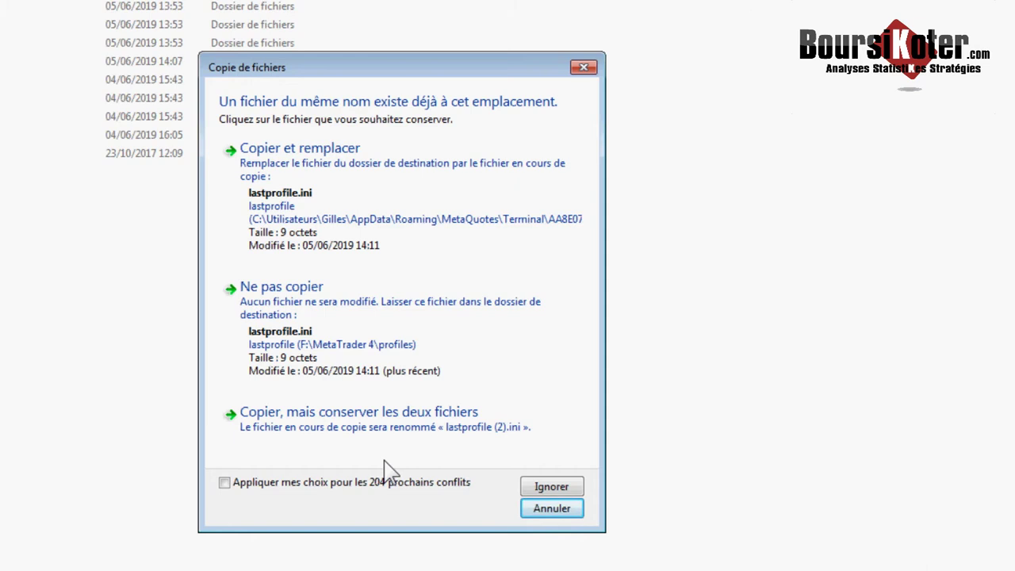
click(225, 483)
click(358, 188)
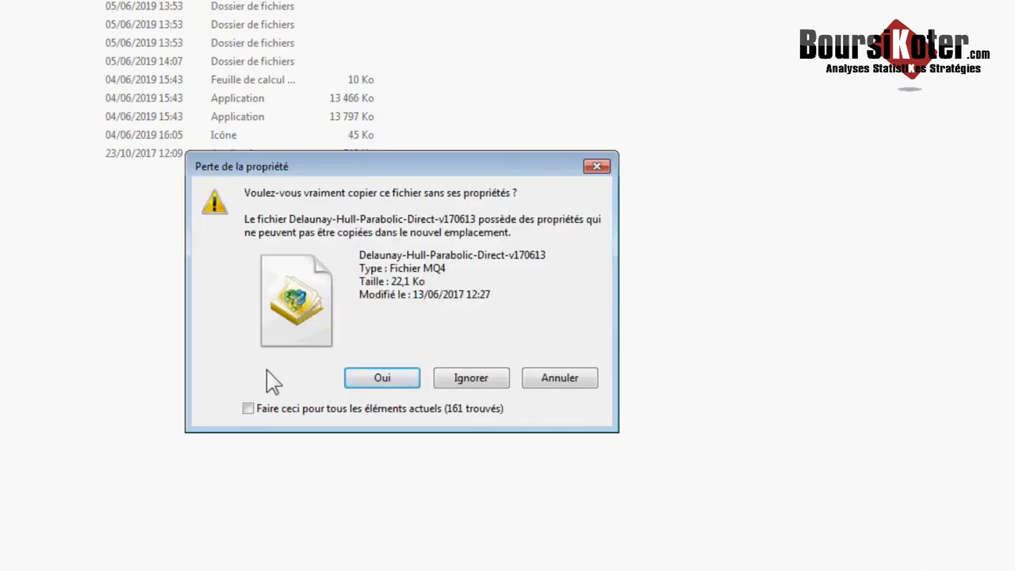
click(248, 409)
click(474, 378)
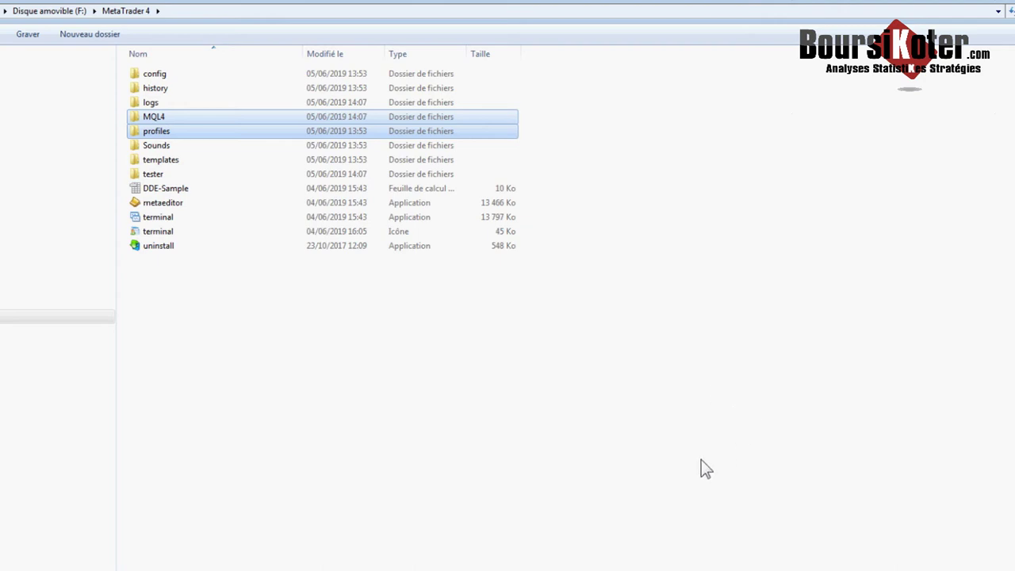
- Return to the root of Disque amovible (F:) and launch 'terminal - Raccourci'
click(60, 11)
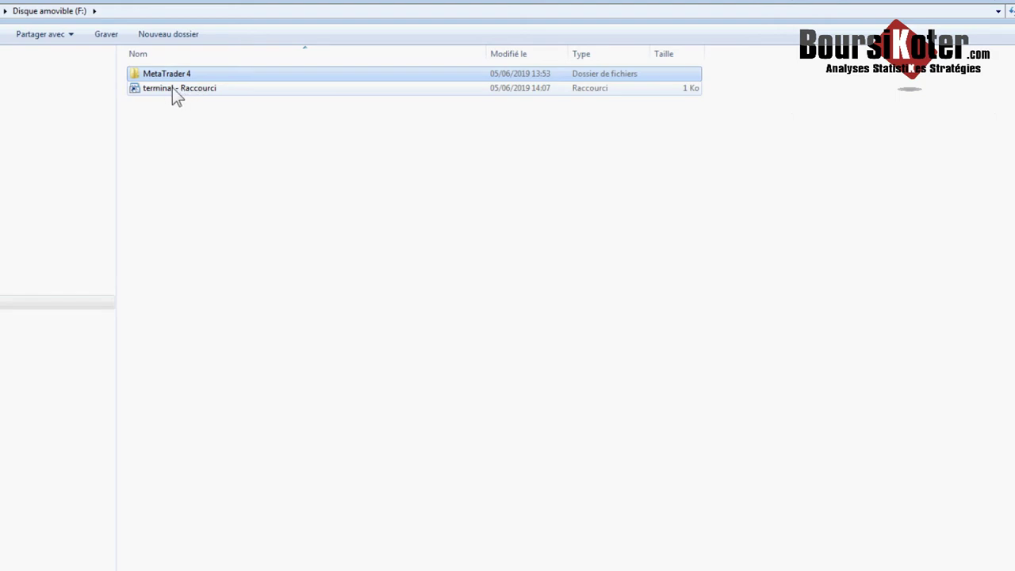
double_click(172, 88)
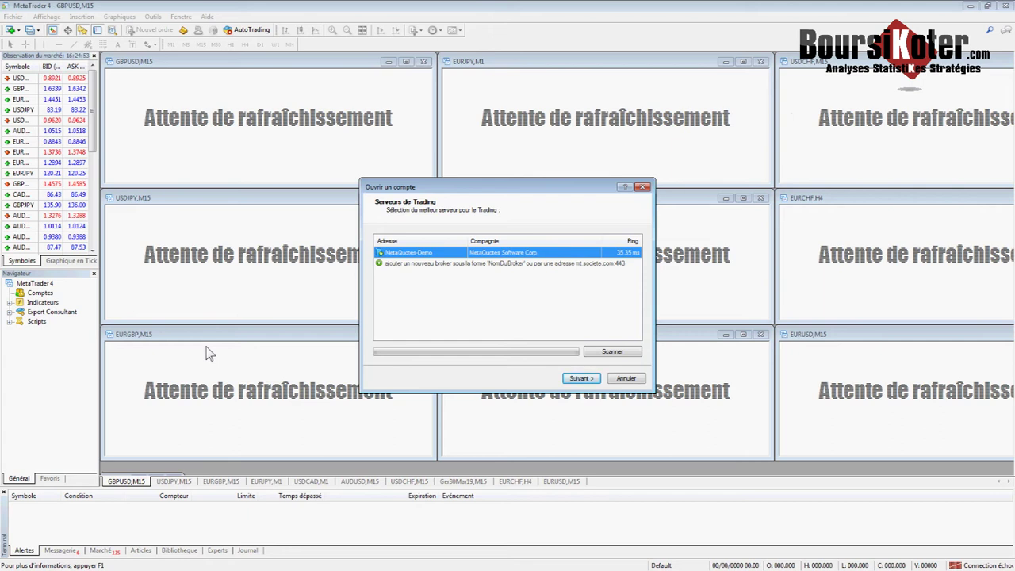
- Search for the activtrades broker and select the Activtrades-Demo server
click(424, 270)
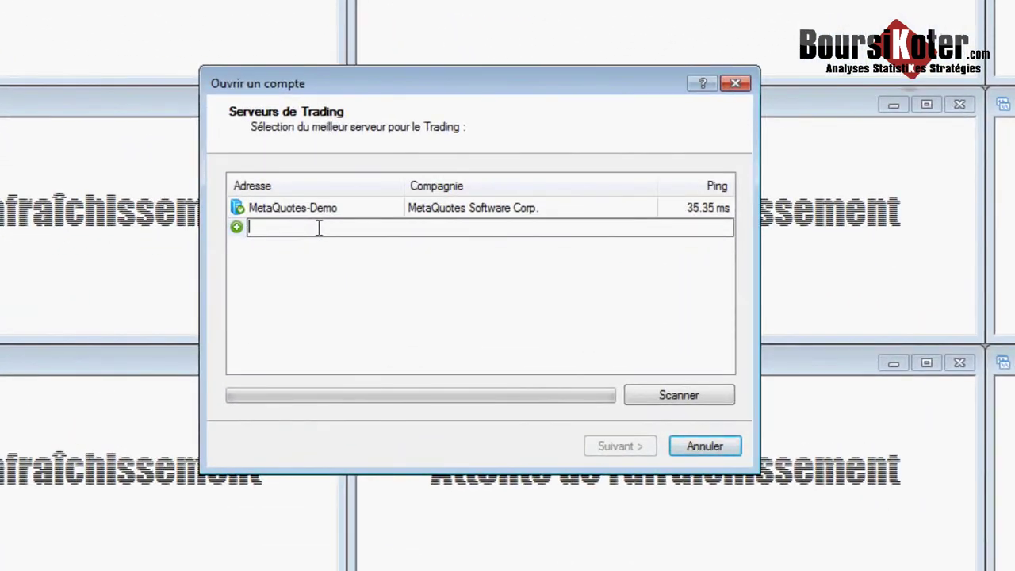
text(a)
text(ctivtrades)
key(Return)
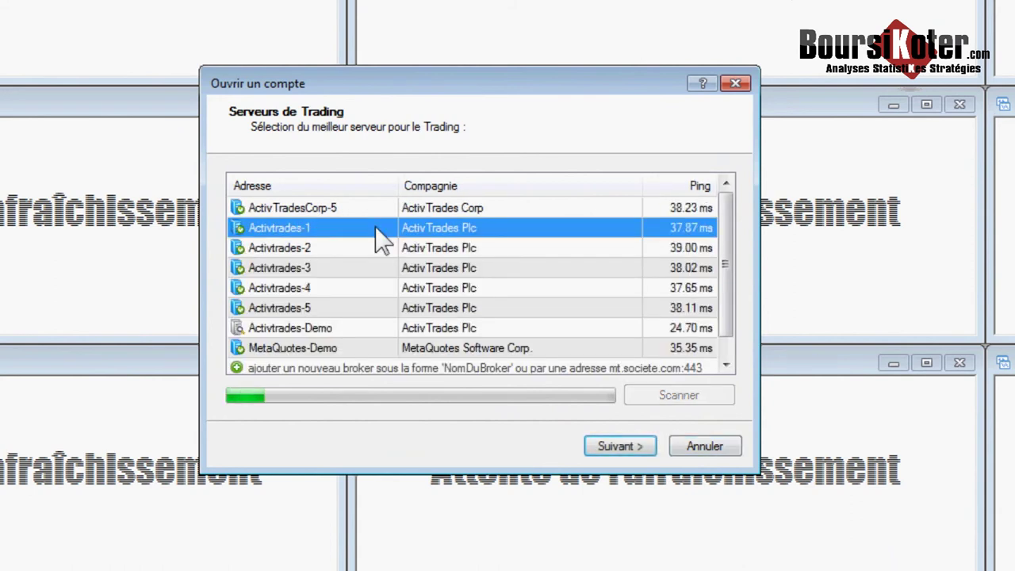
click(313, 332)
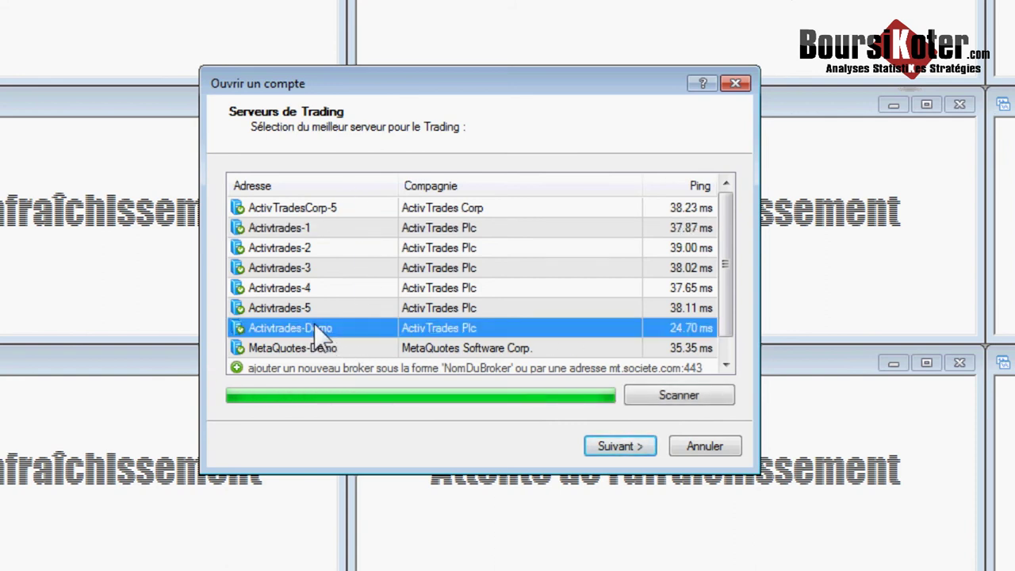
click(600, 449)
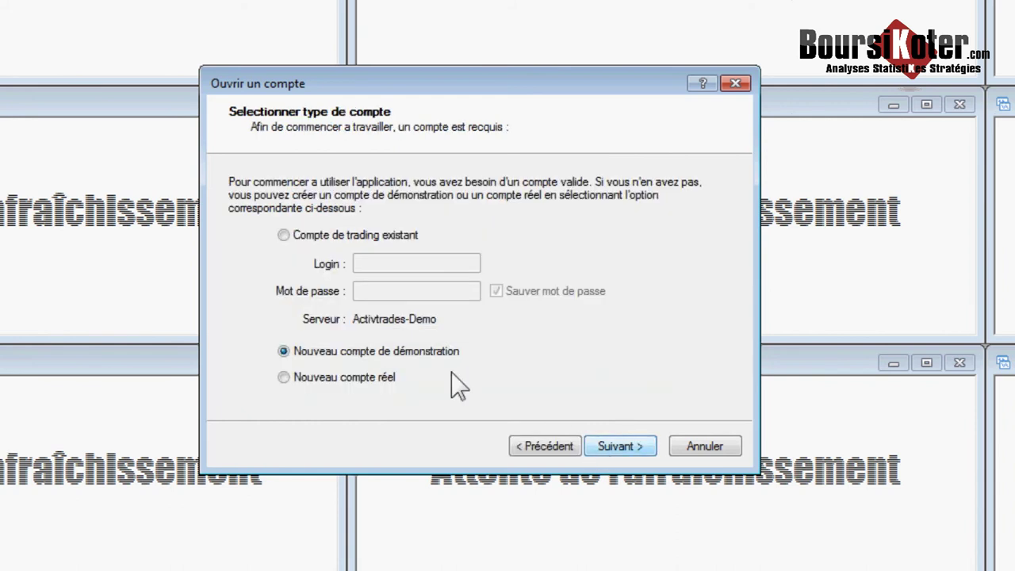
- Log in with an existing trading account, entering its login number and password
click(284, 235)
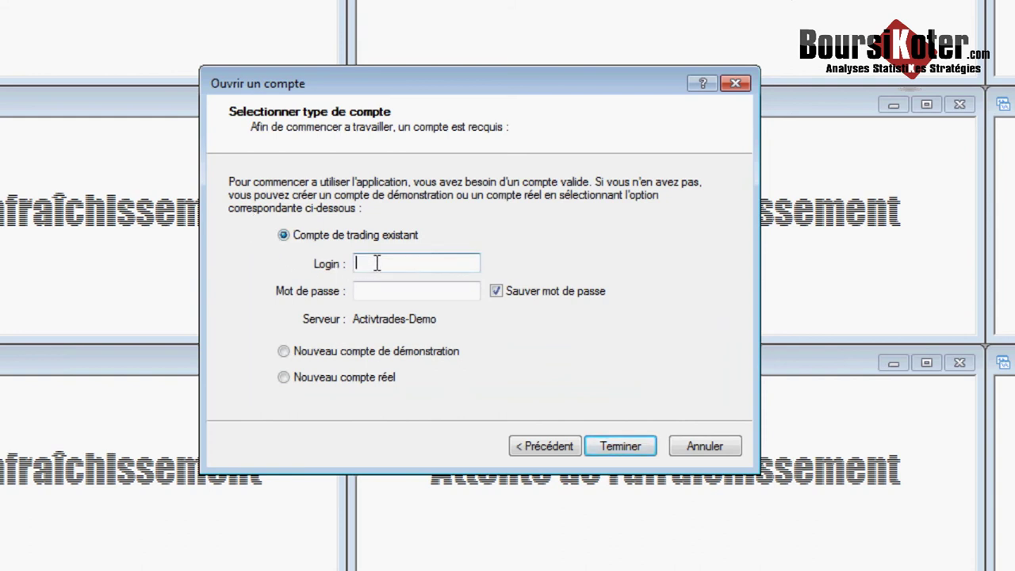
text(12345678)
click(393, 290)
text(12345)
click(615, 449)
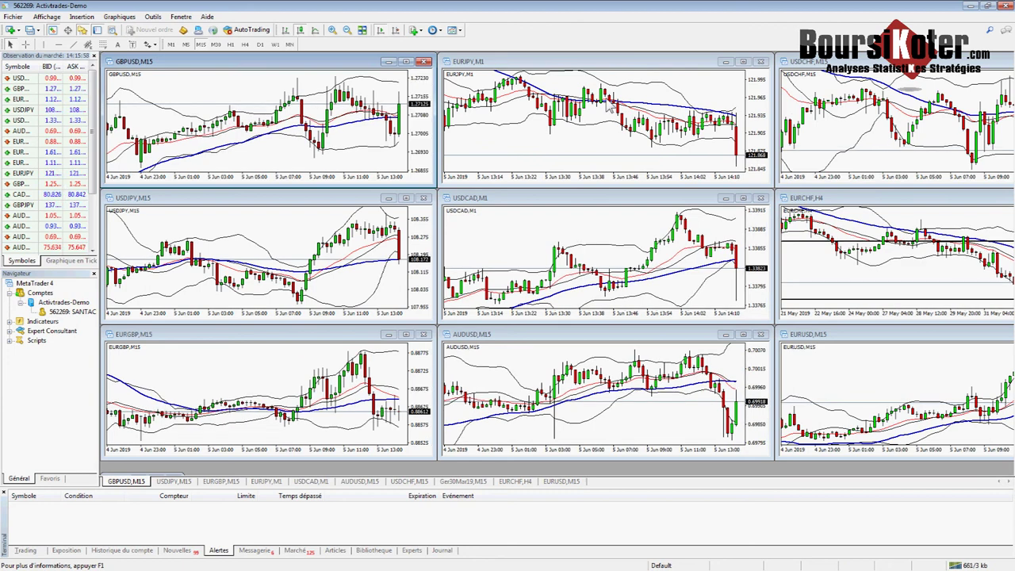
- Expand Indicateurs and Expert Consultant in the Navigator to check the copied indicators and expert advisors
click(10, 322)
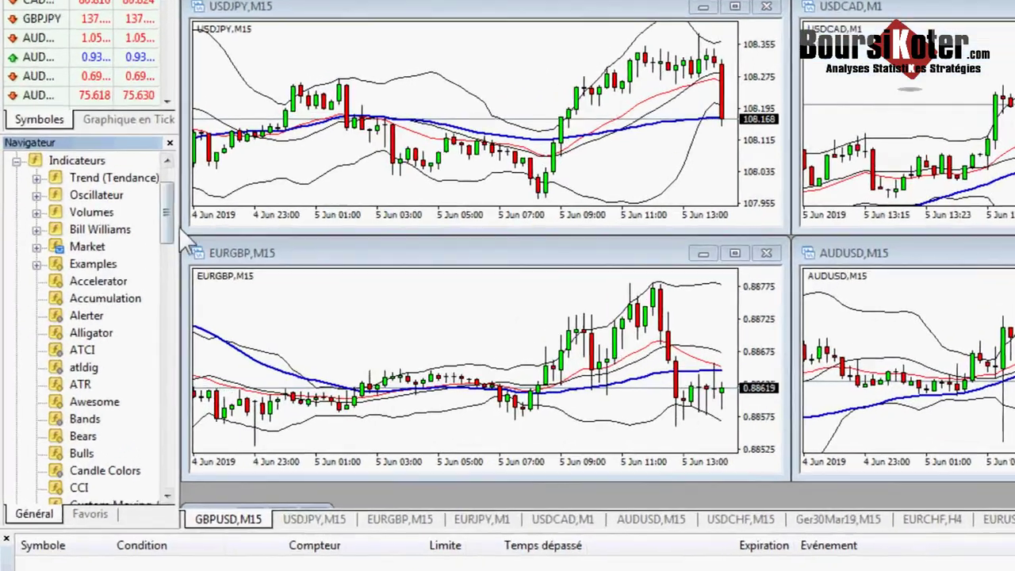
mouse_move(167, 230)
mouse_down()
mouse_move(167, 220)
mouse_move(163, 387)
mouse_move(171, 211)
mouse_up()
click(20, 177)
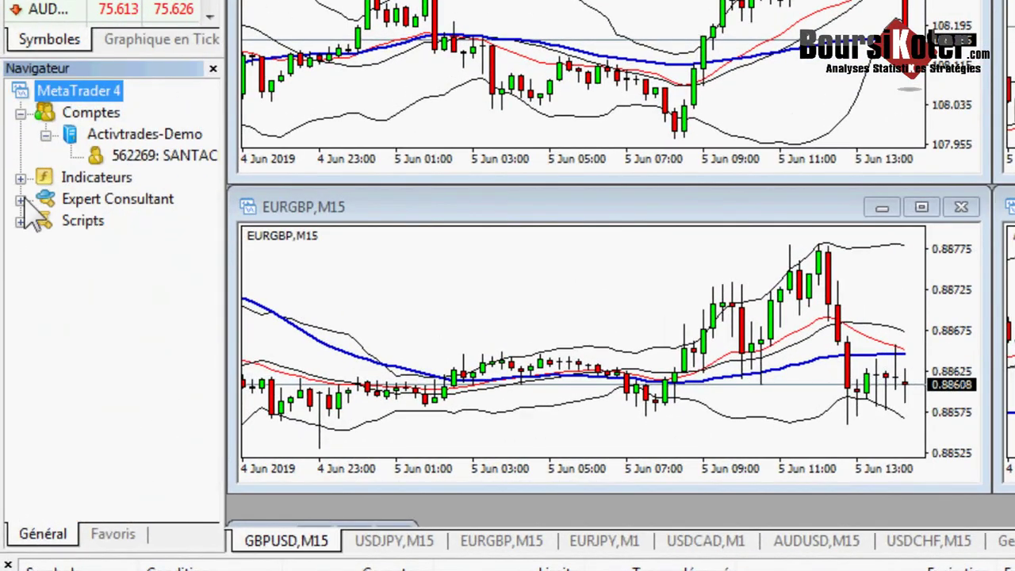
click(20, 198)
drag(216, 168, 219, 136)
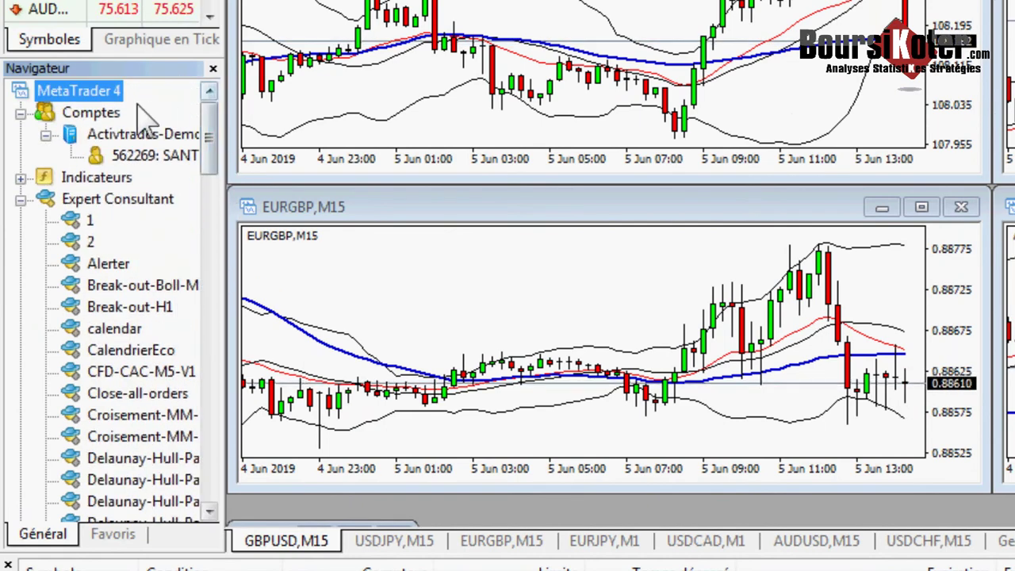
- Close the Navigator and Market Watch panels and show the Trading tab with the account balance
click(212, 68)
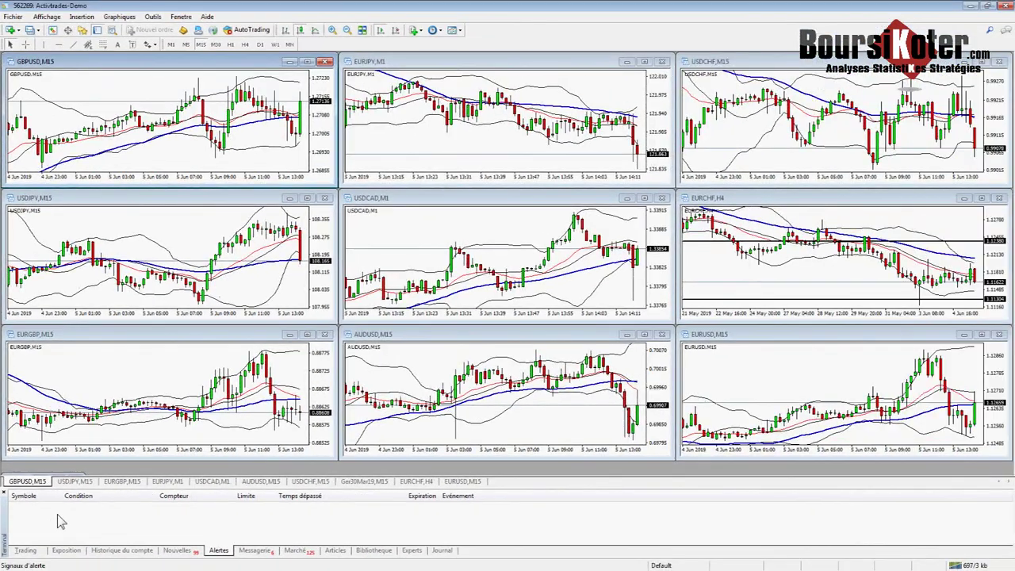
click(95, 55)
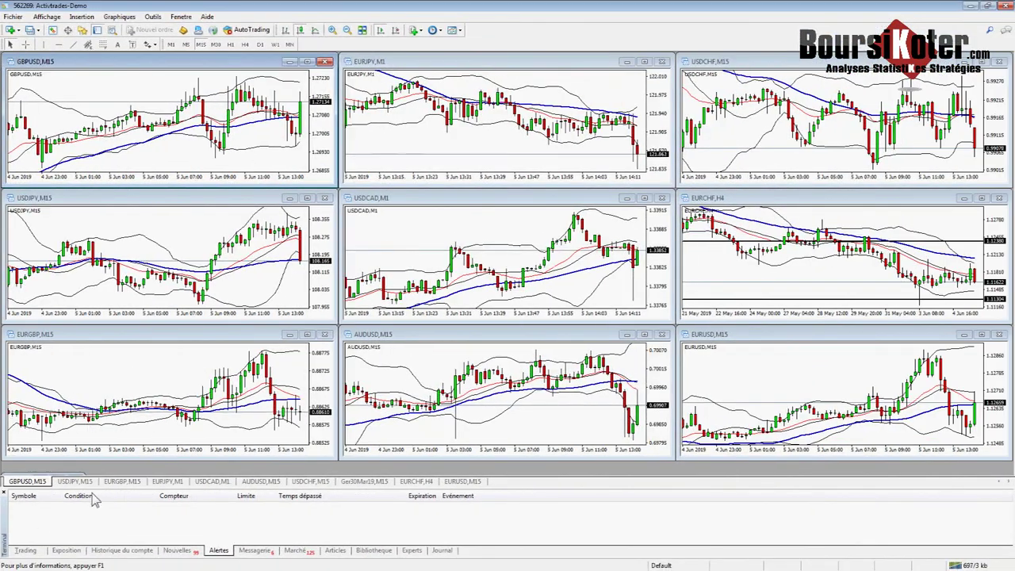
click(31, 547)
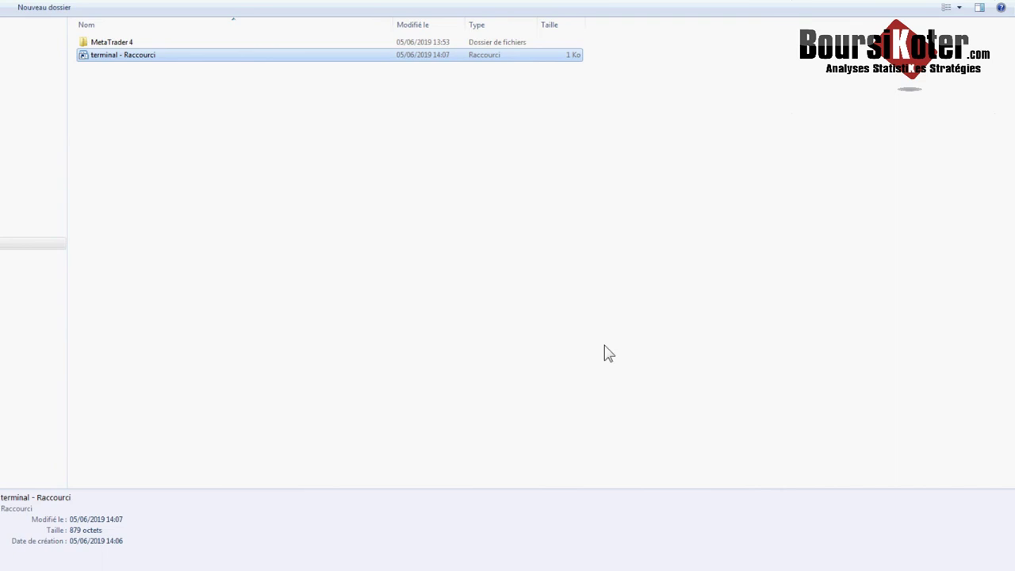
- Verify that 'terminal - Raccourci' targets terminal.exe /portable in its properties, then launch MetaTrader from it
right_click(151, 56)
click(189, 252)
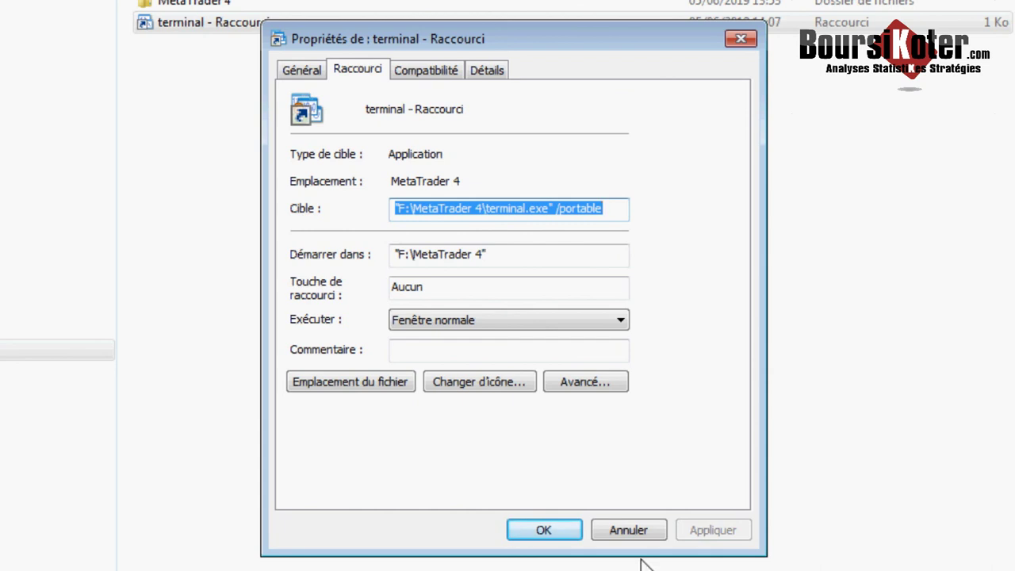
click(544, 530)
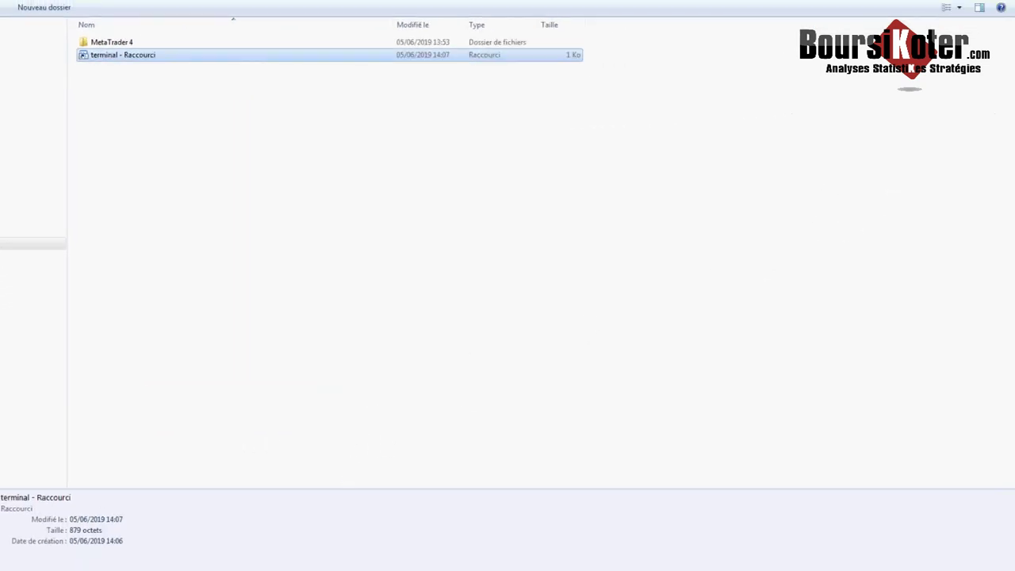
key(Return)
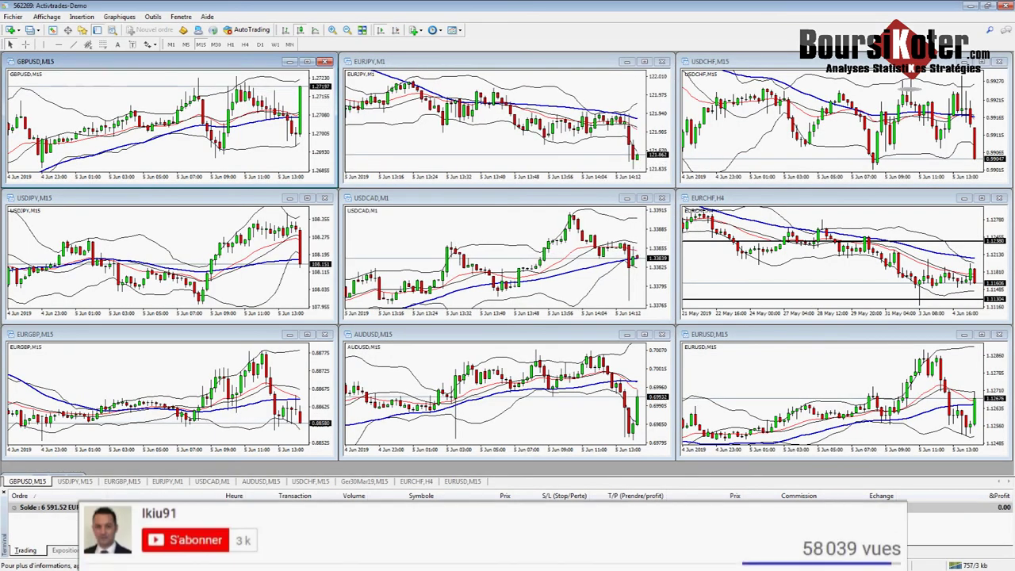
click(817, 549)
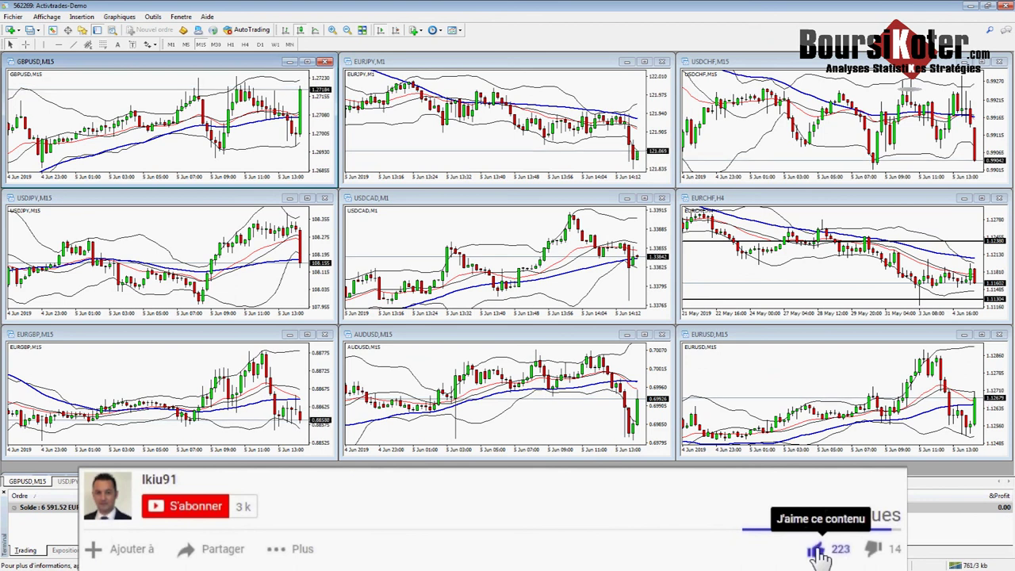
click(161, 510)
click(231, 508)
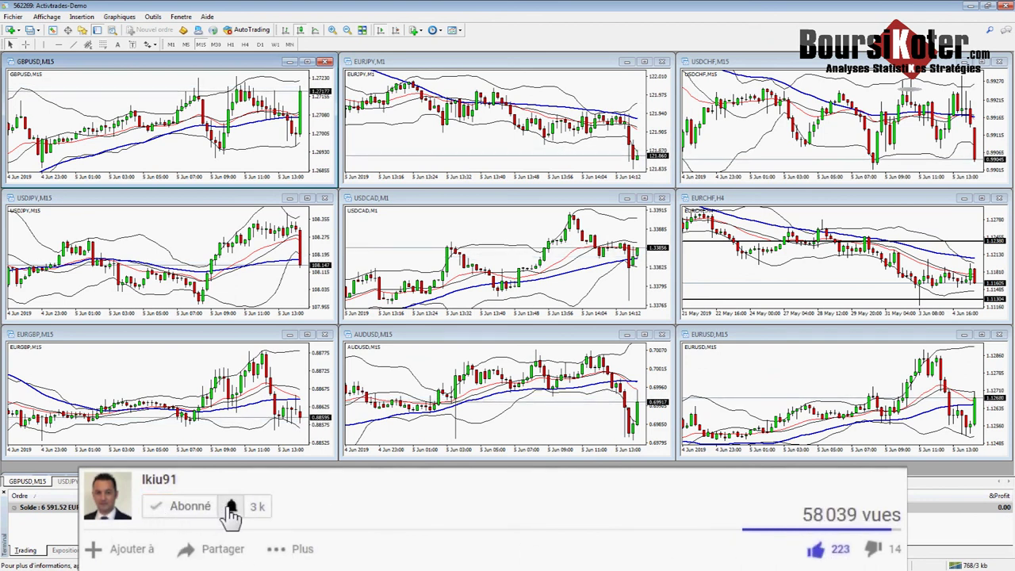